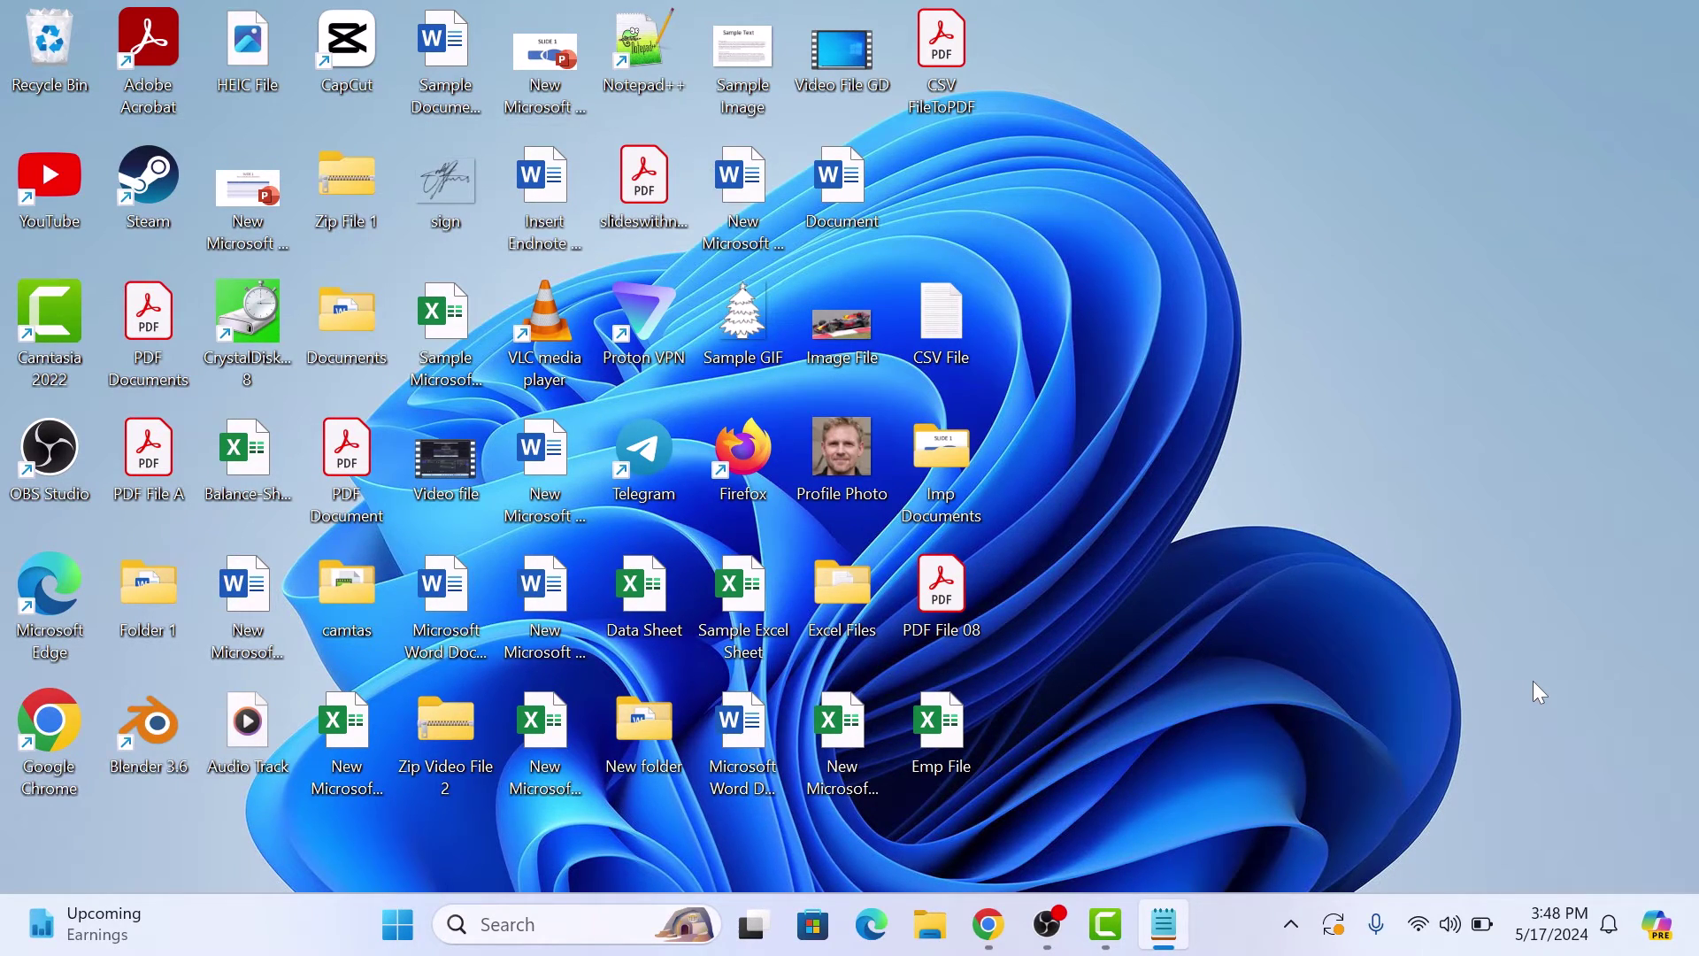
Launch Chrome from the taskbar to show the Google Drive Home page
click(987, 925)
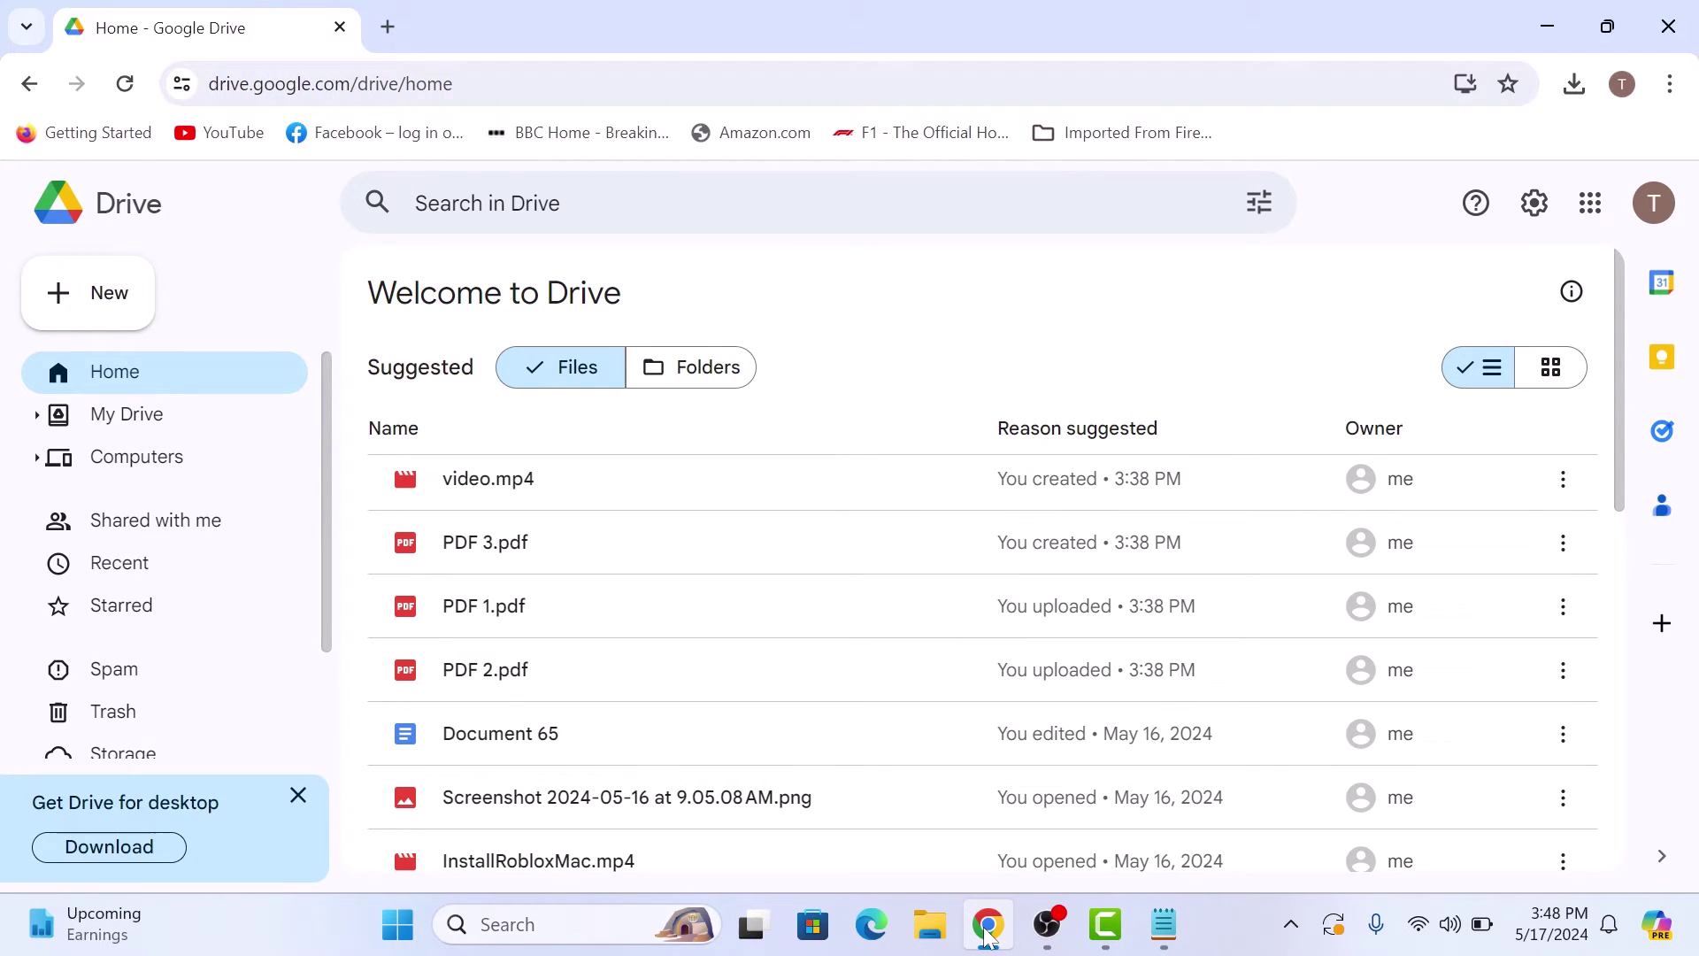
Switch Suggested to Folders, listing Imp Documents, Photos, Videos and Folder 1
click(718, 373)
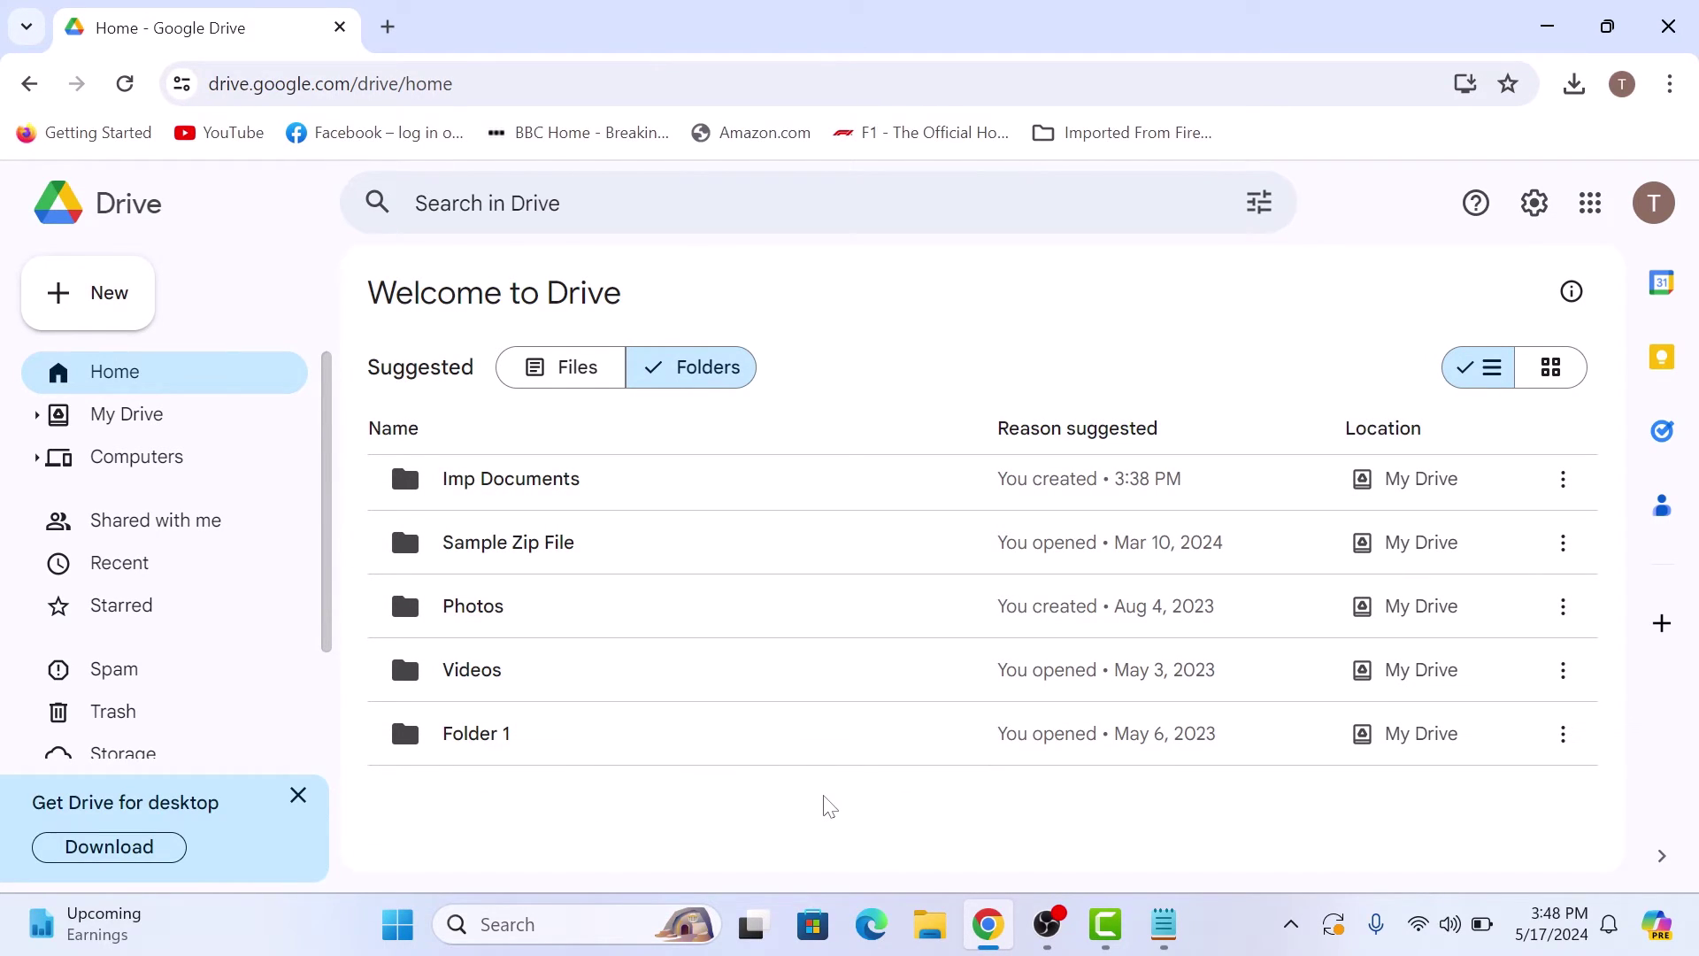
Download the Imp Documents folder as a zip and open it from Chrome's downloads list
click(696, 490)
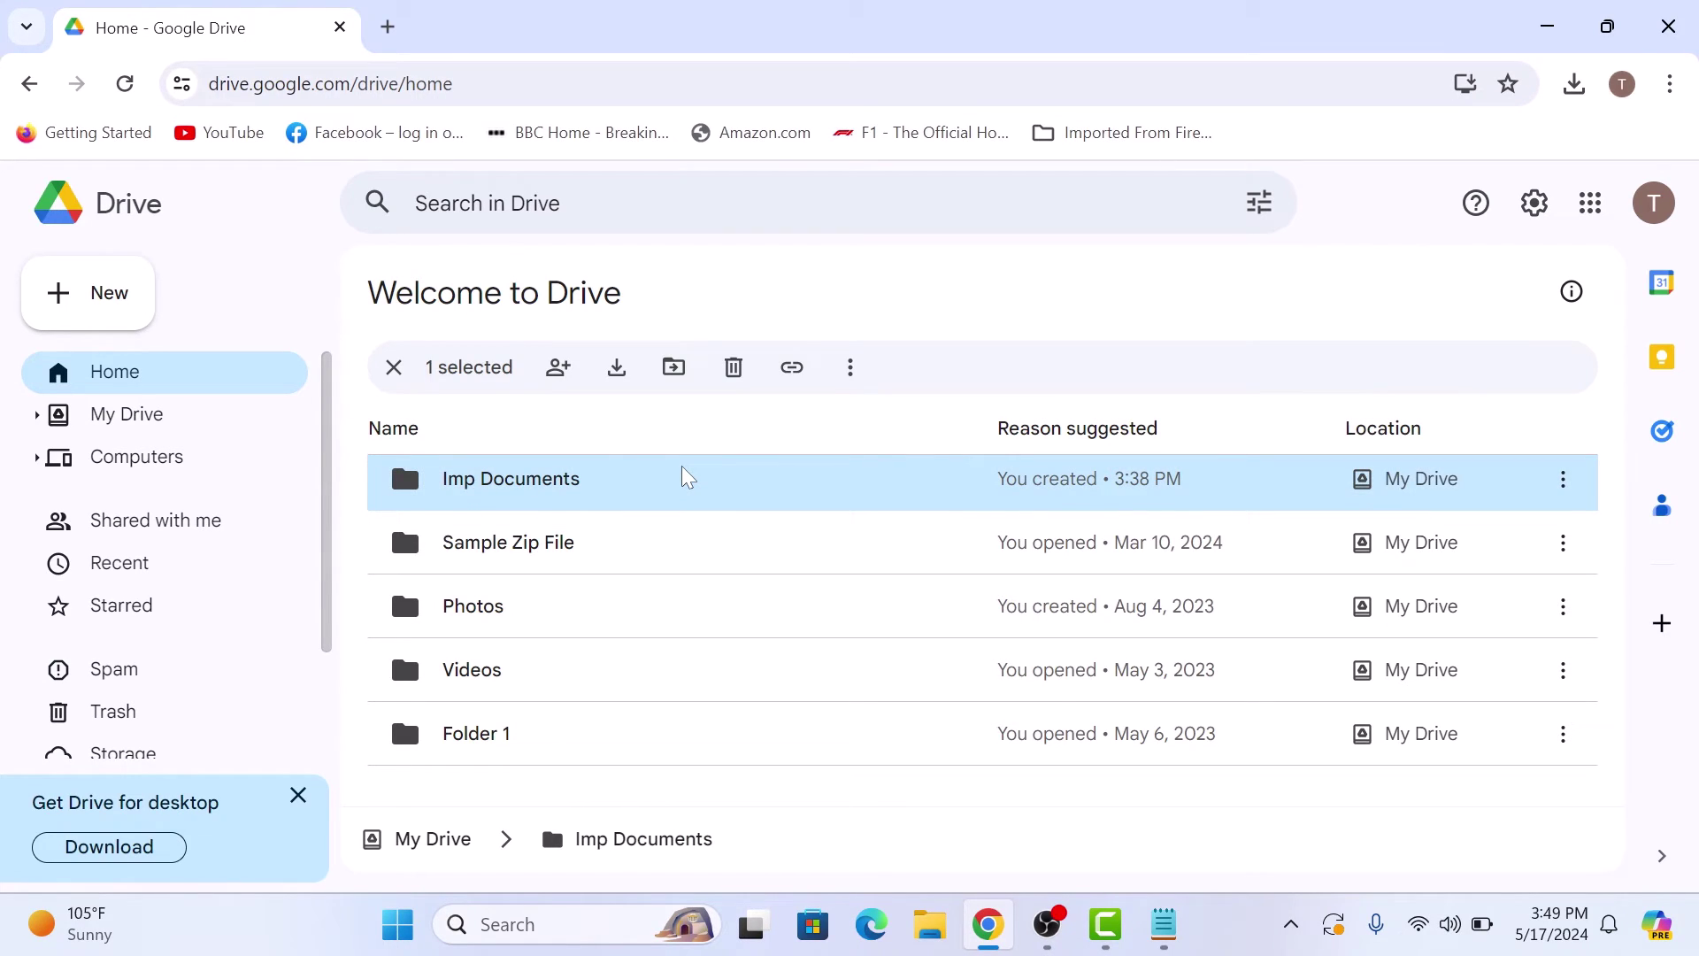
click(1564, 480)
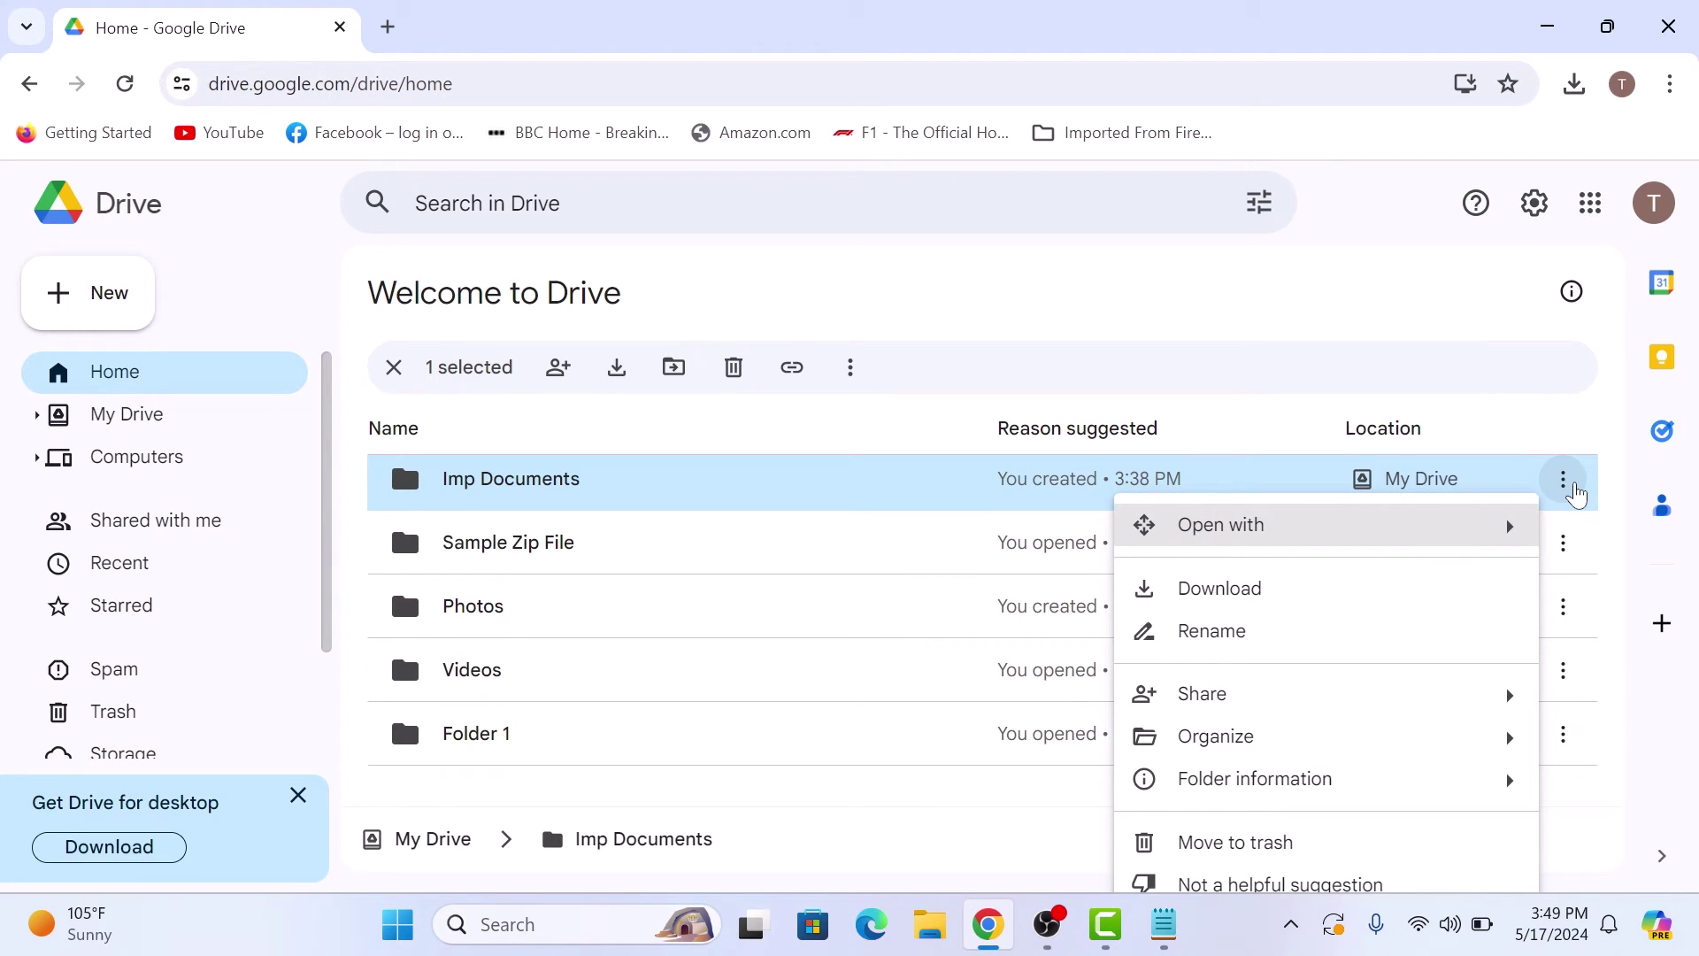
click(1219, 587)
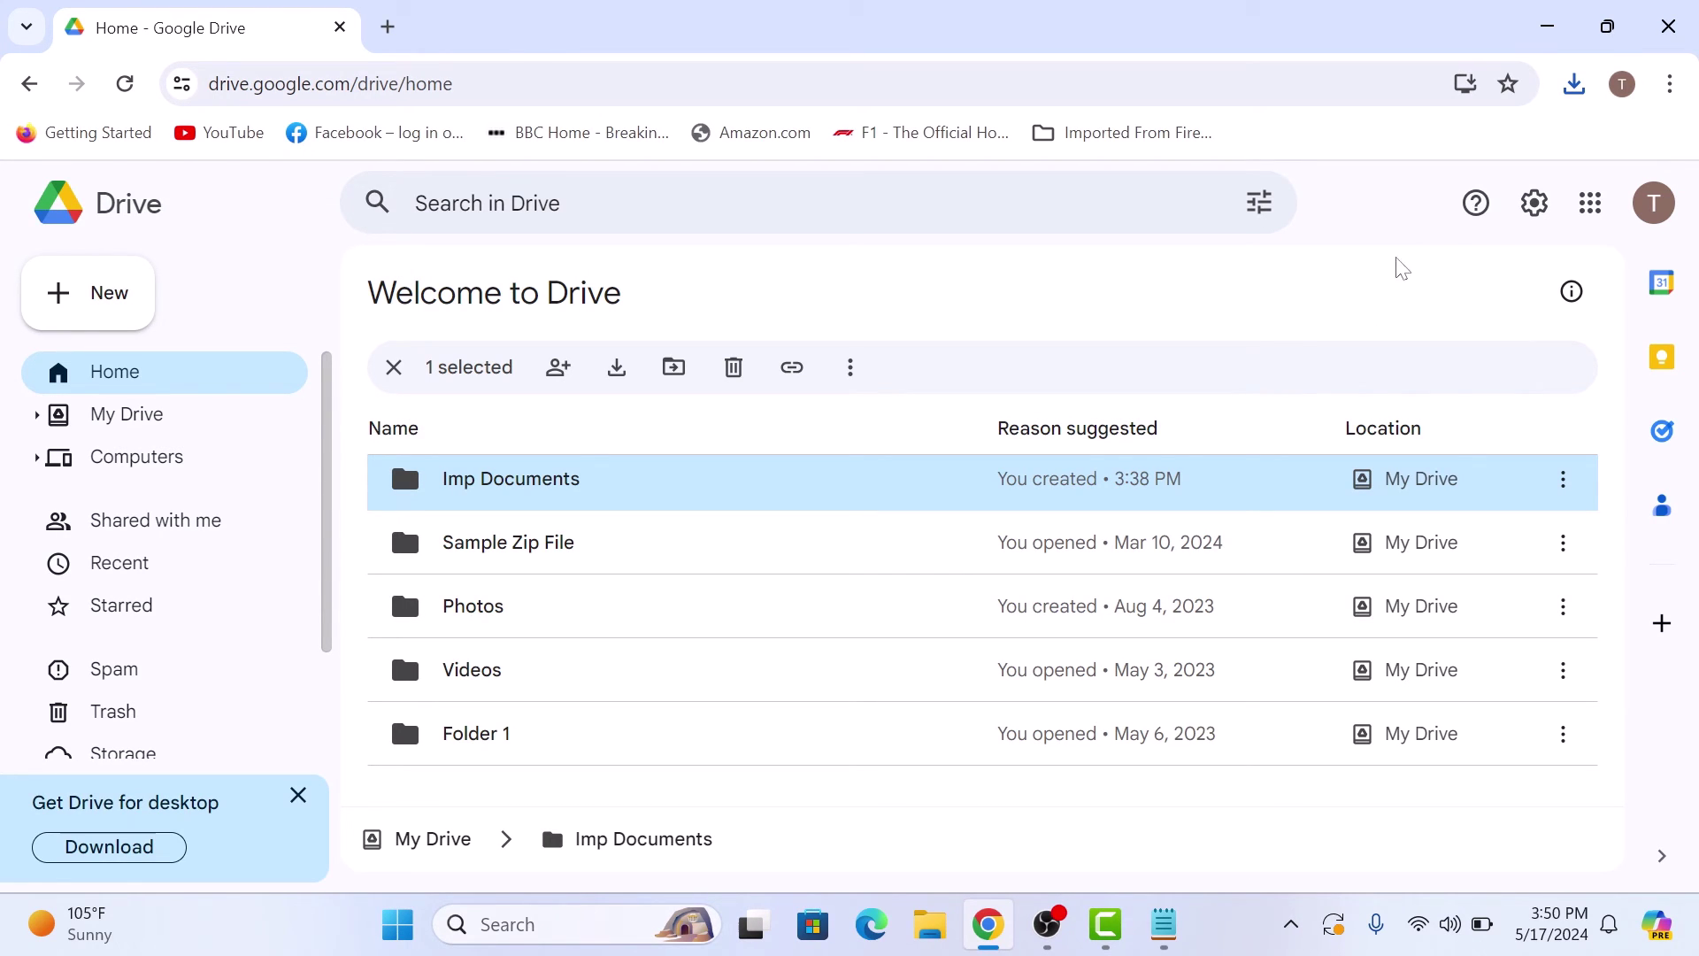
click(1574, 84)
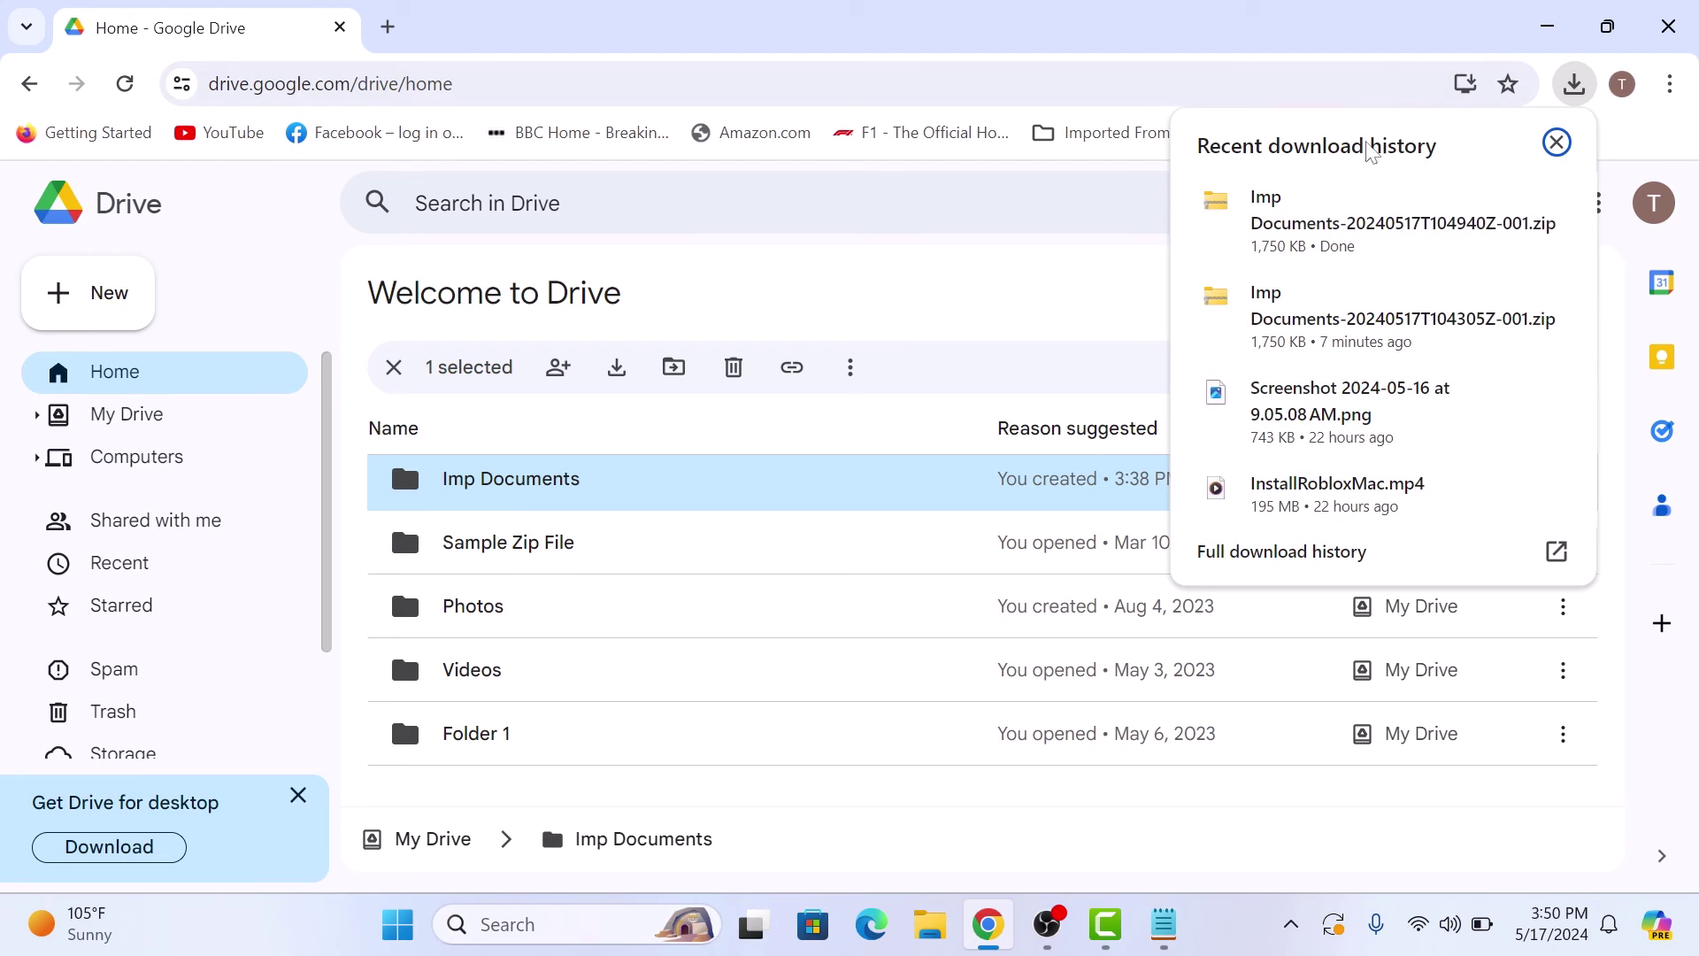
click(1395, 213)
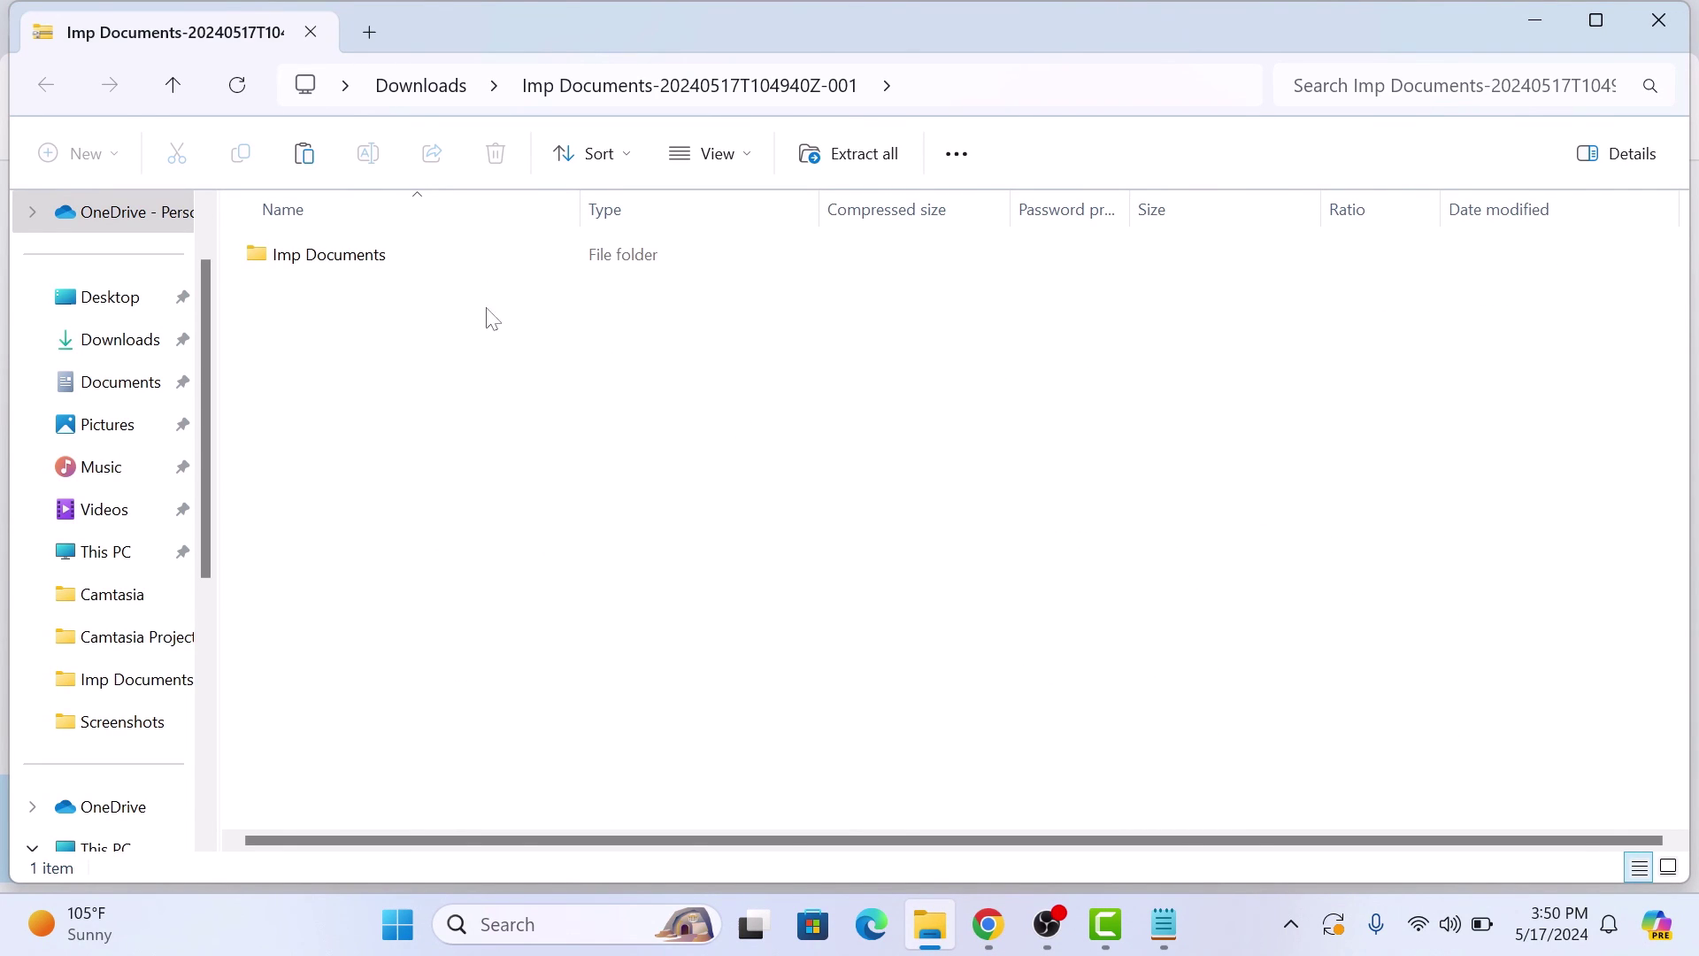
Open the zip's Imp Documents folder and select PDF 1, PDF 2, PDF 3 and the video
double_click(382, 266)
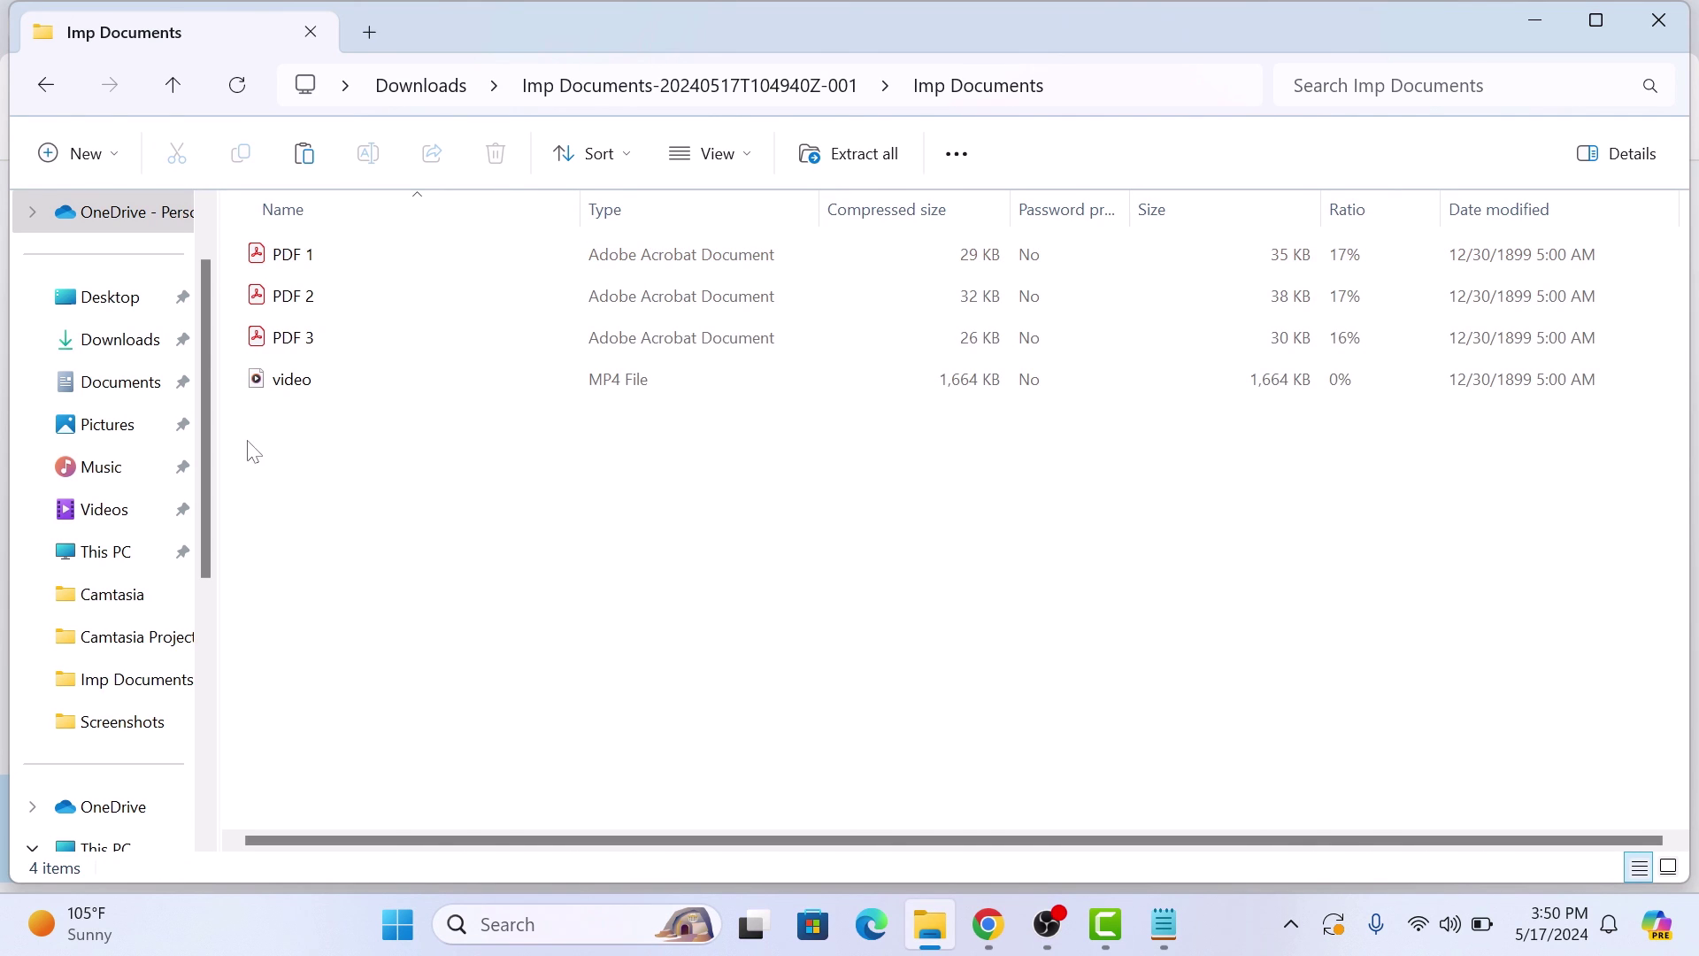
drag(348, 514, 362, 249)
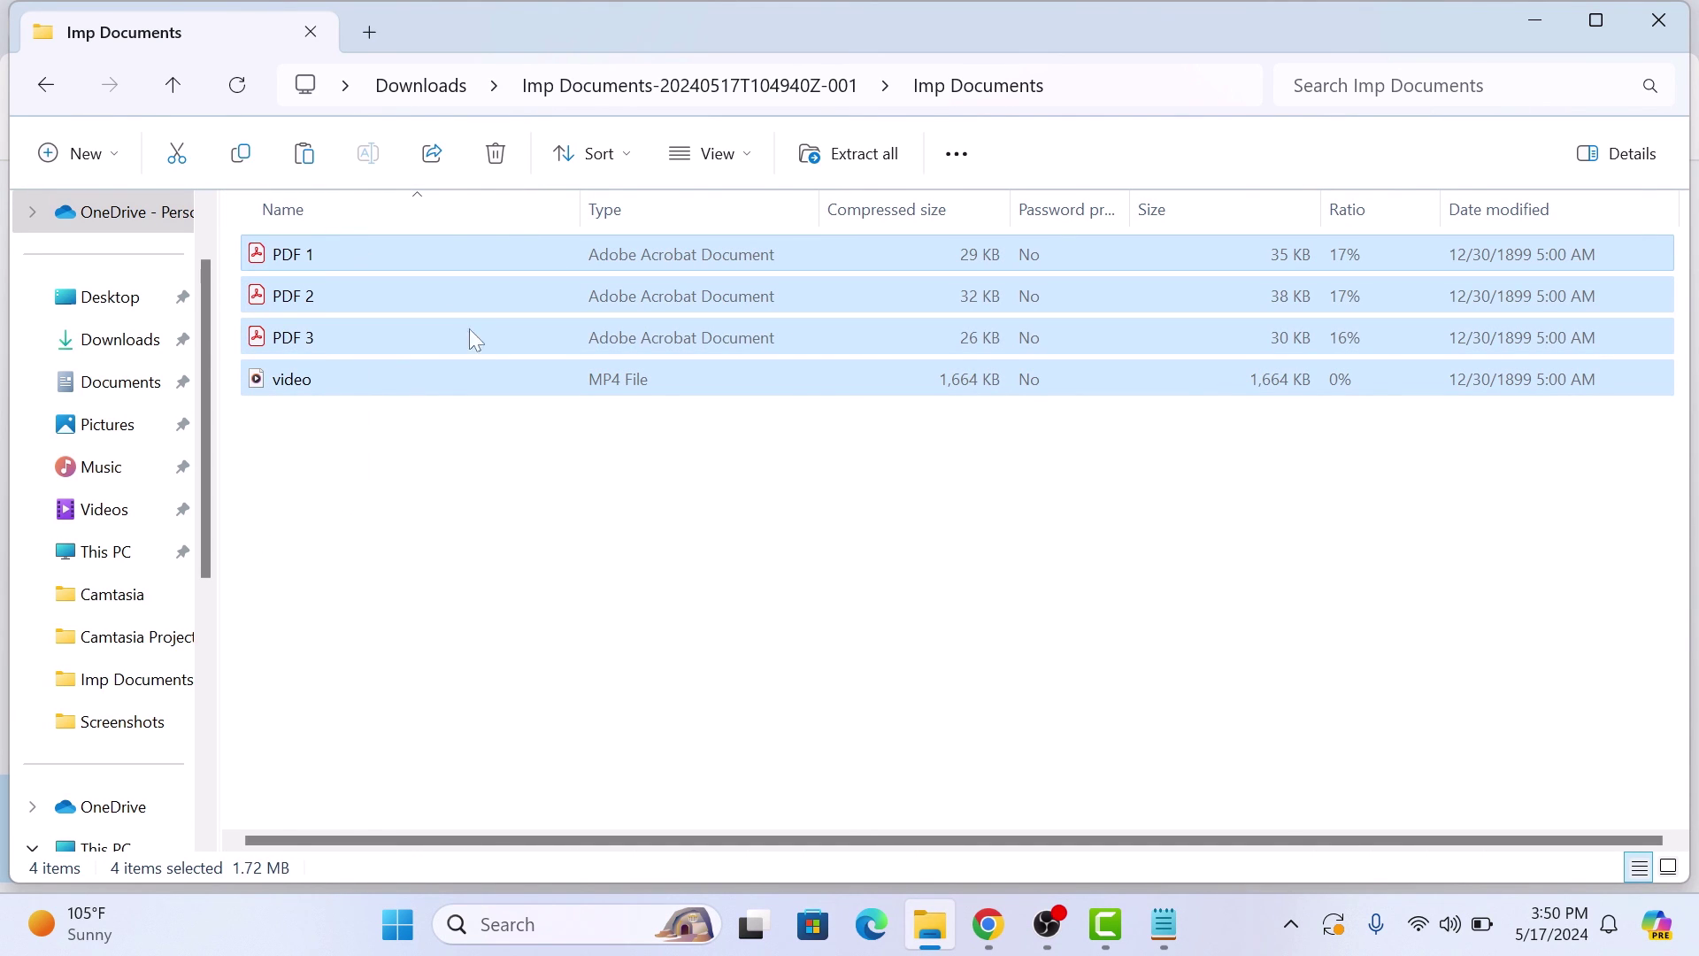